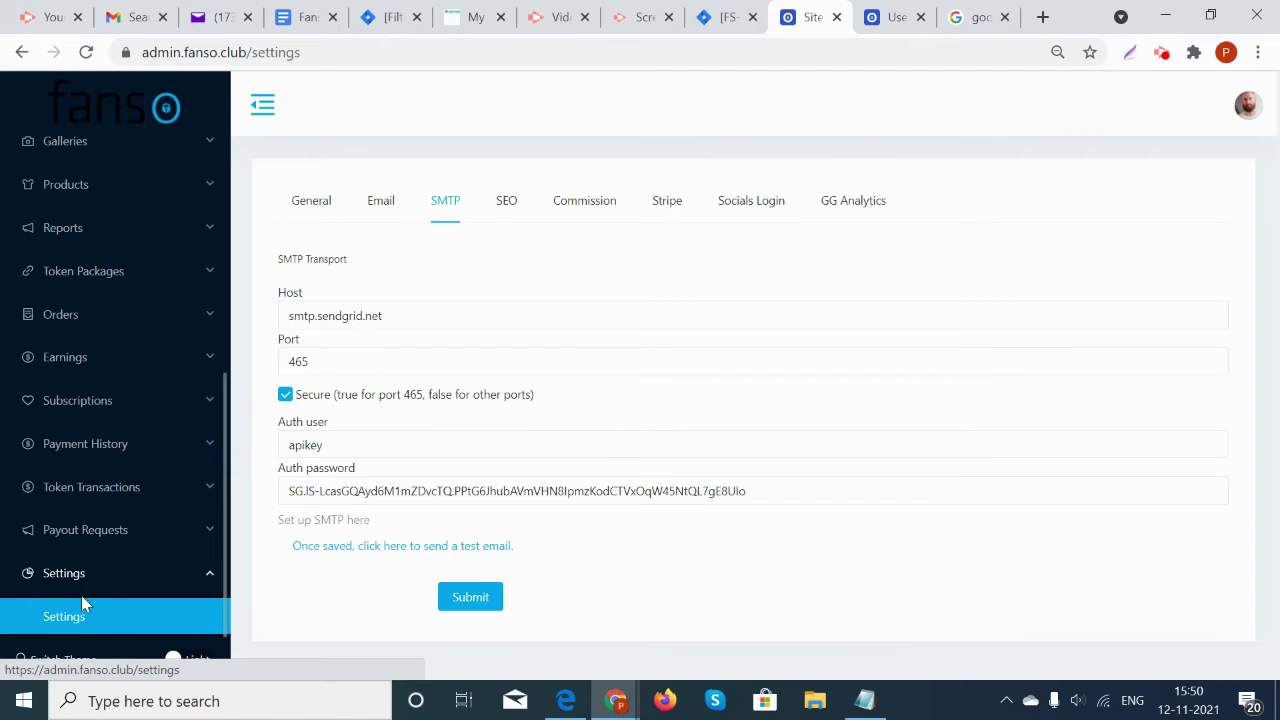
Examine the General site settings, from site name, logo and favicon through footer and benefit texts to the token conversion rate
scroll(91, 594, "up", 2)
scroll(91, 594, "down", 2)
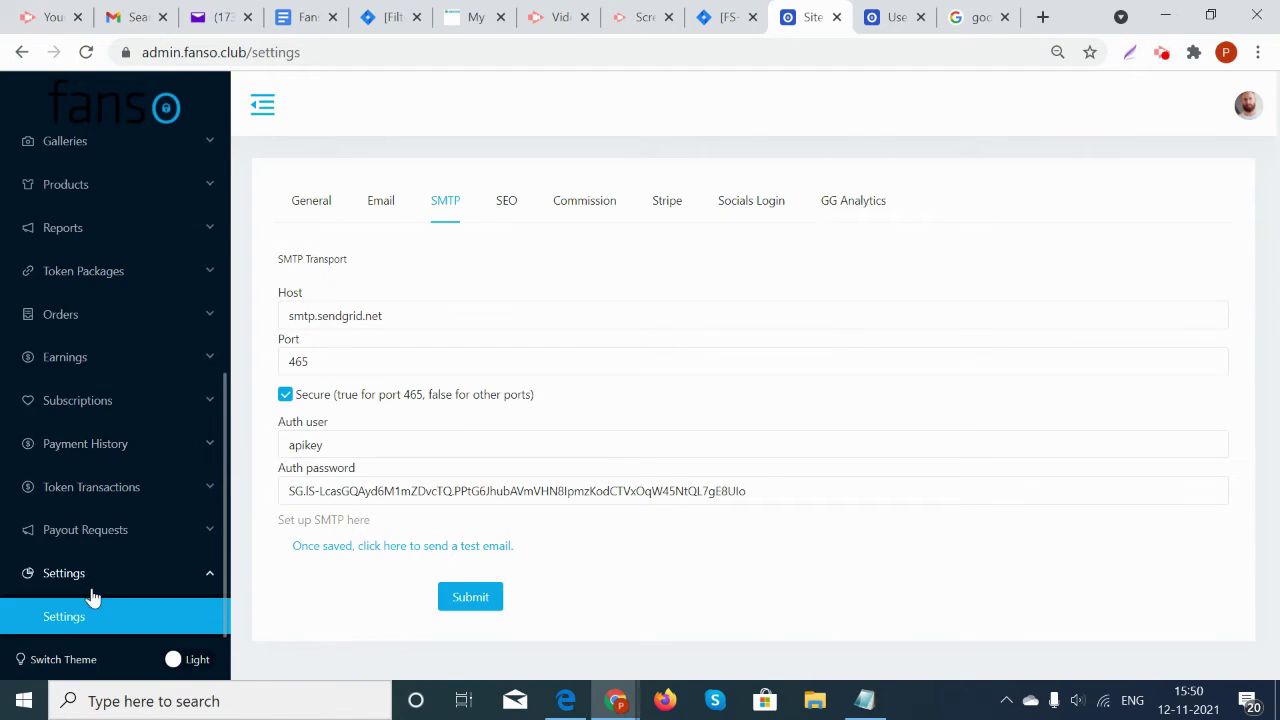
left_click(314, 212)
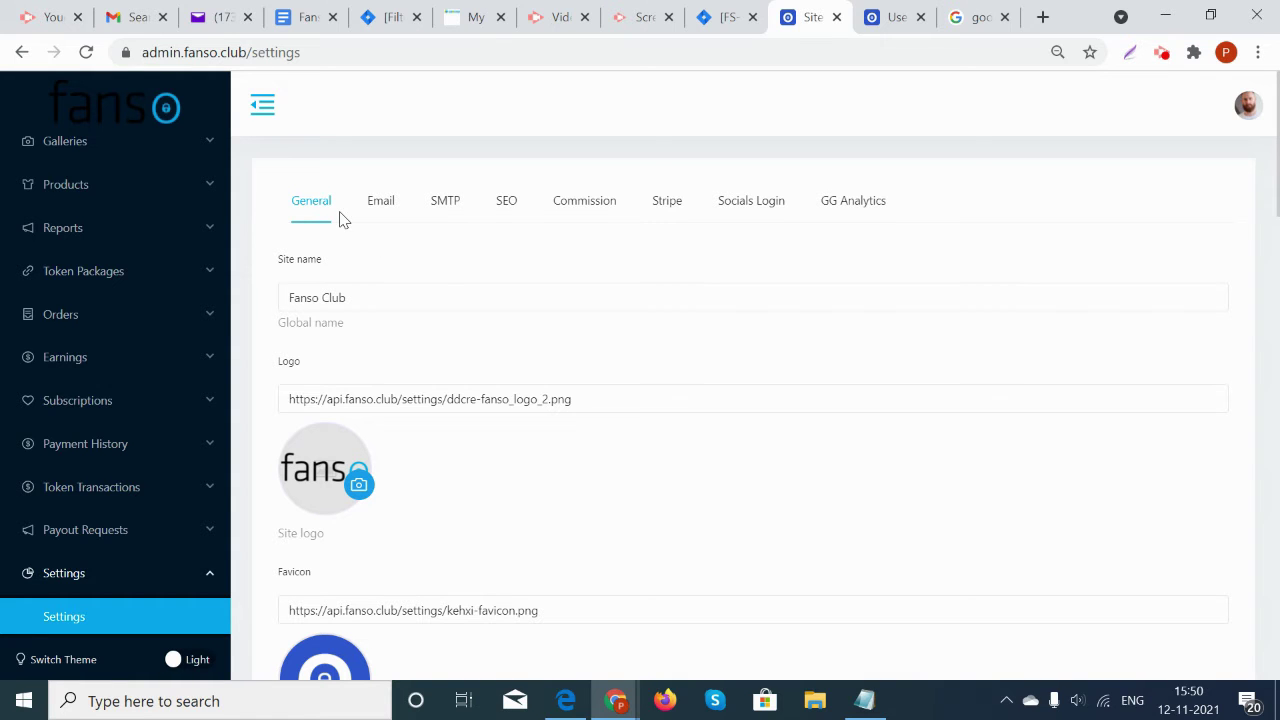
scroll(440, 375, "down", 3)
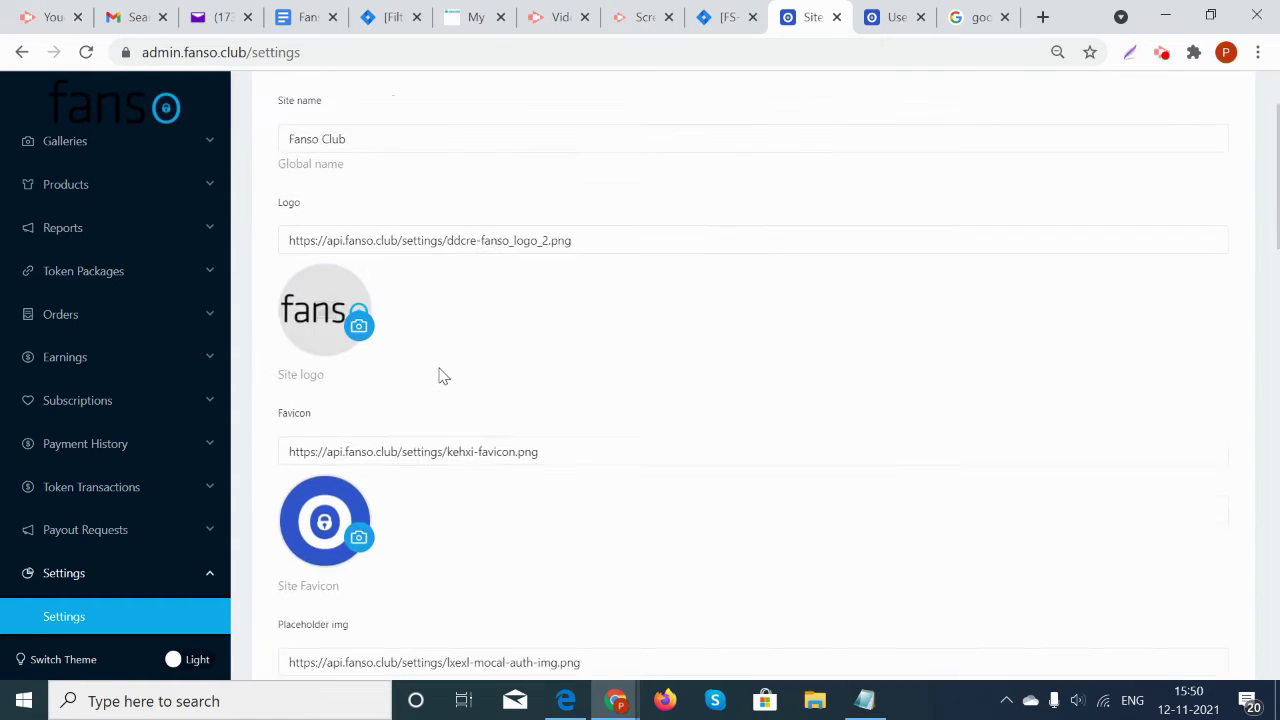
scroll(443, 375, "down", 3)
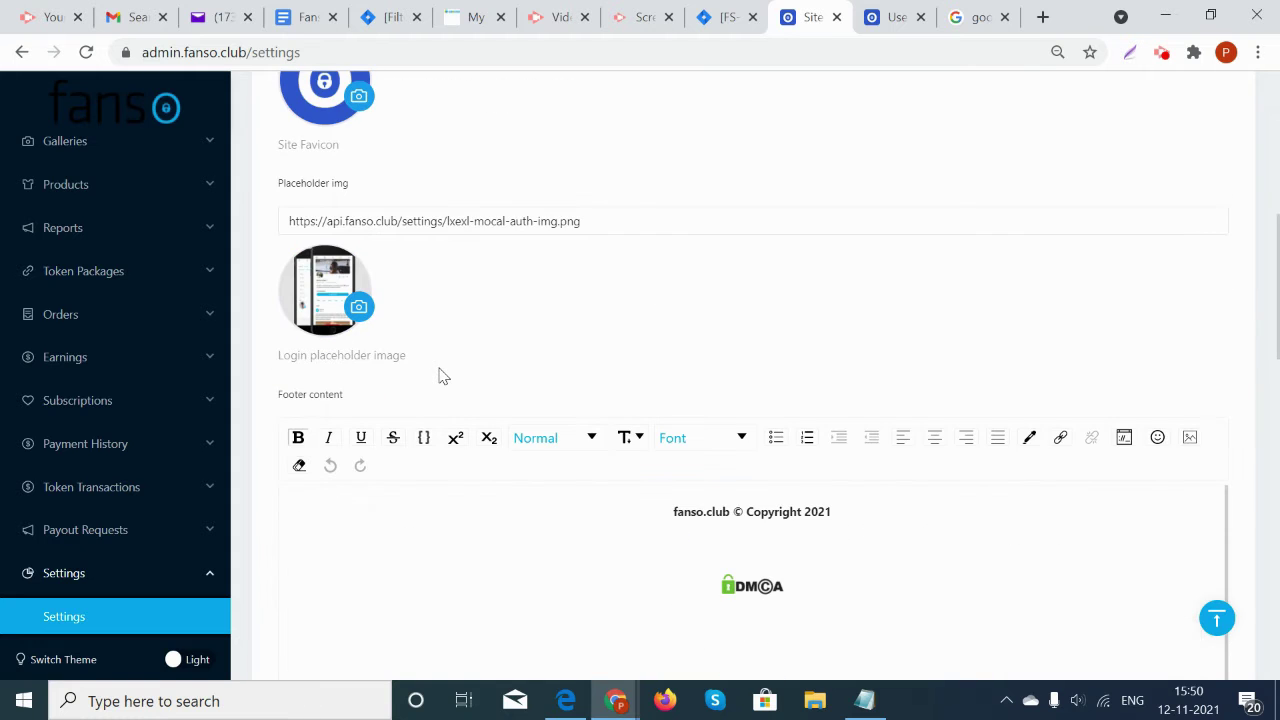
scroll(508, 380, "down", 3)
scroll(508, 380, "up", 1)
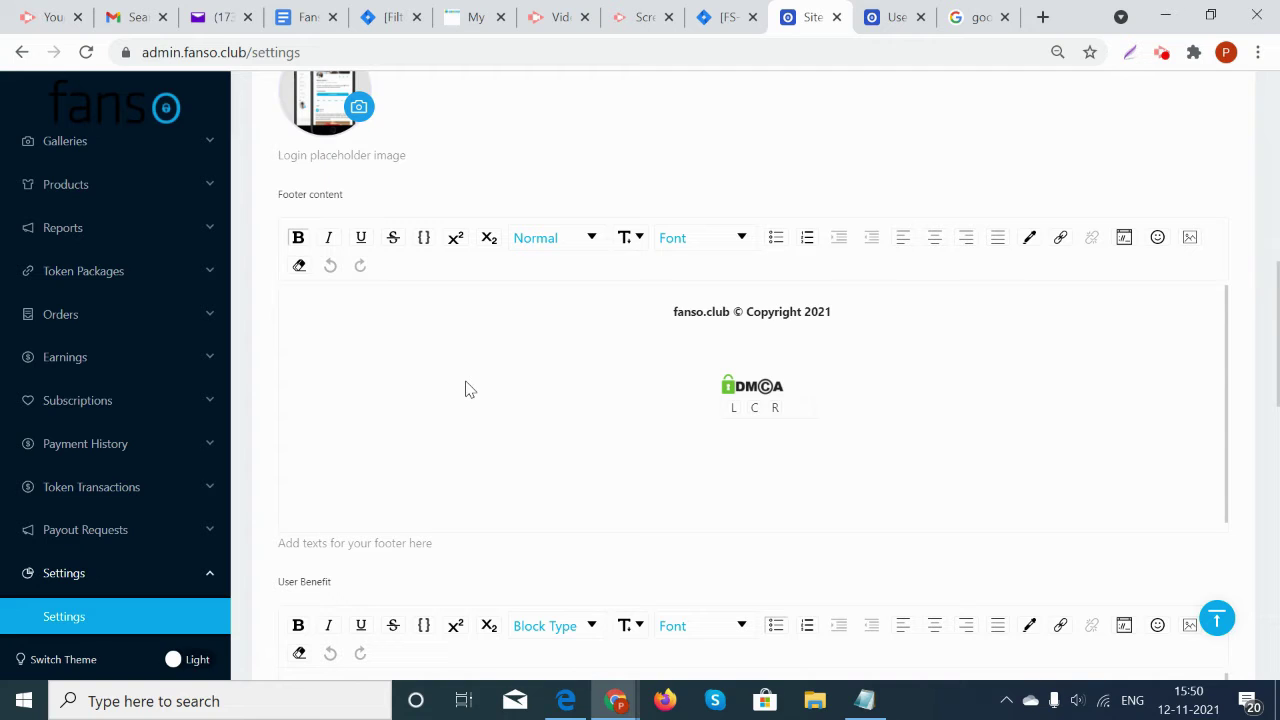
scroll(466, 389, "down", 1)
scroll(573, 371, "up", 1)
scroll(783, 351, "down", 5)
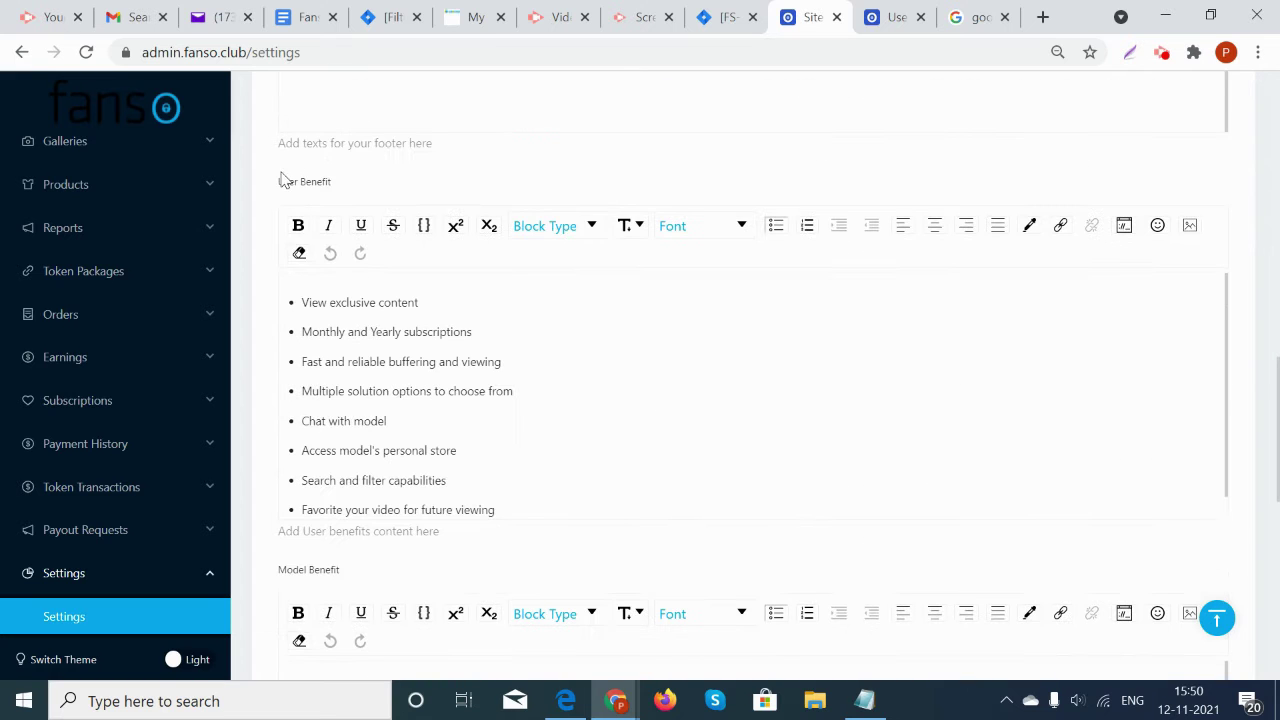
scroll(294, 366, "up", 2)
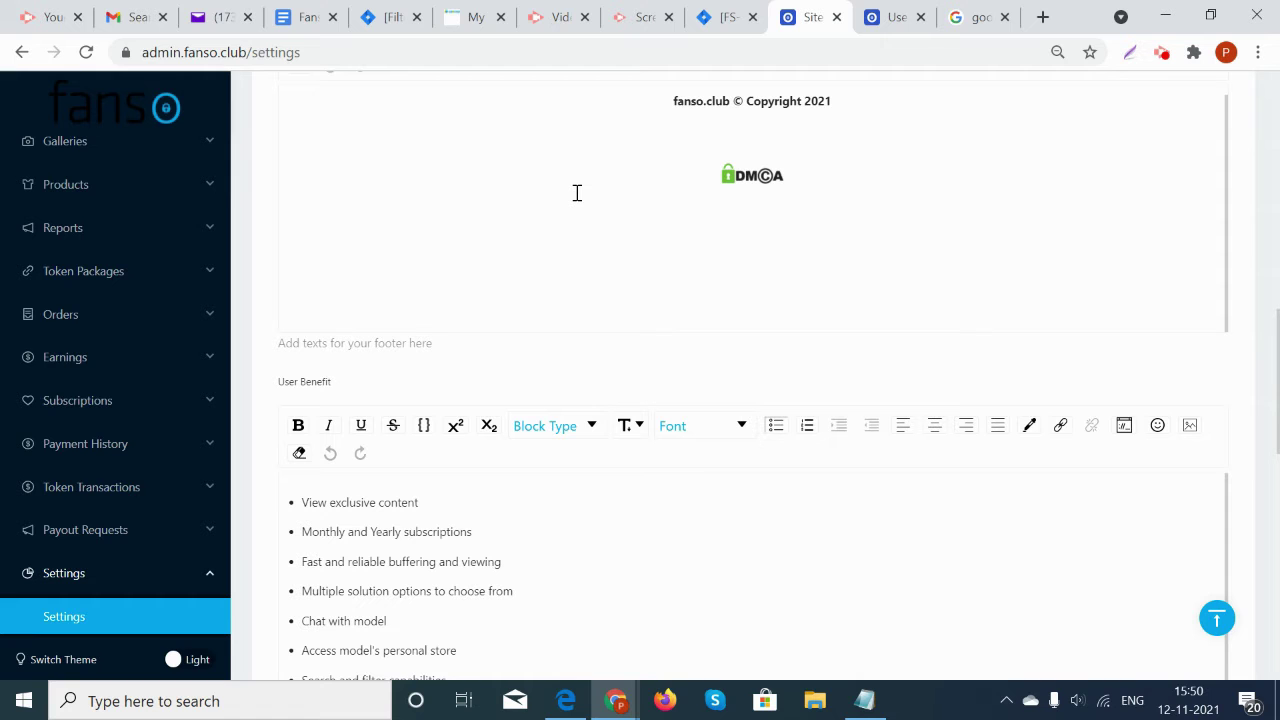
scroll(557, 274, "down", 3)
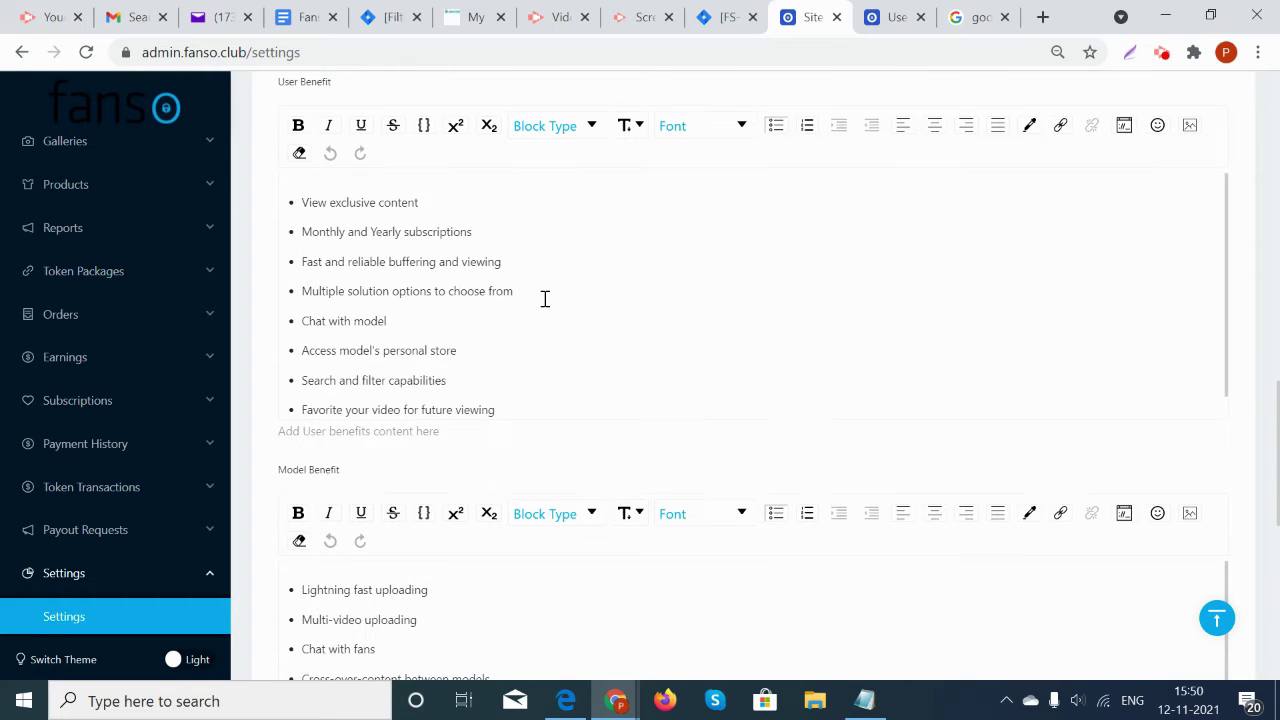
scroll(503, 460, "down", 8)
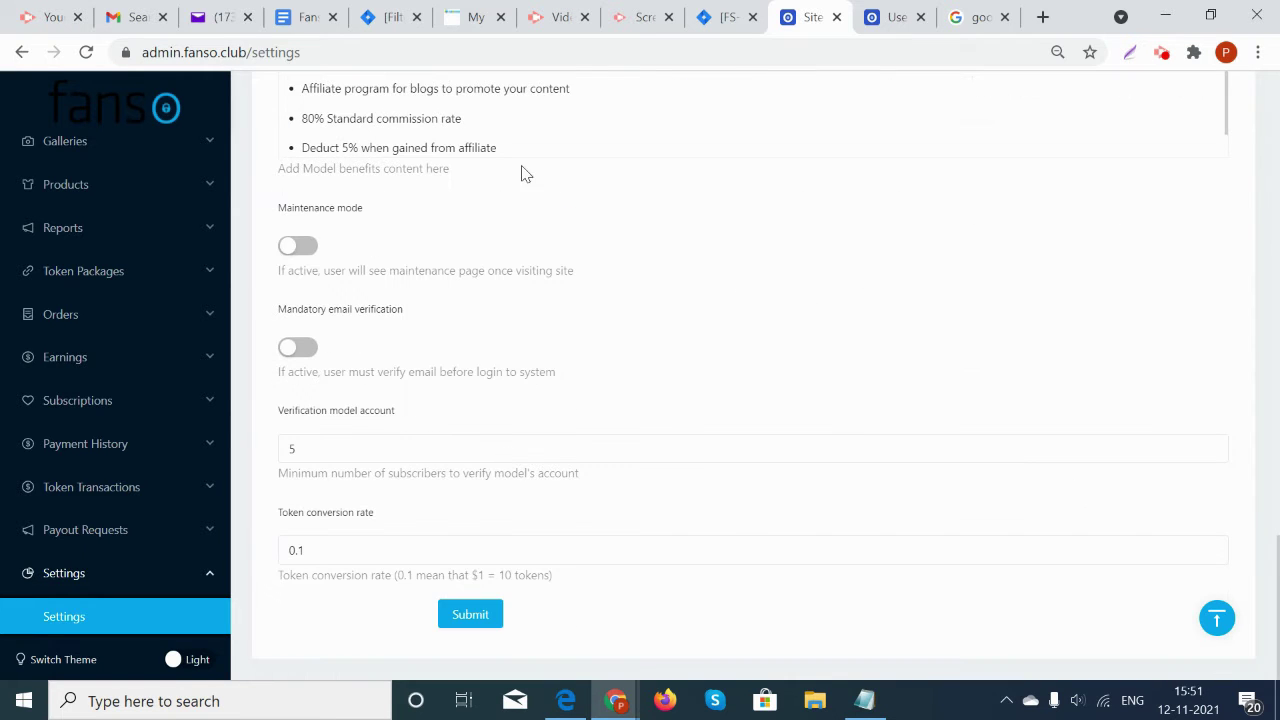
Switch mandatory email verification on and back off
scroll(548, 172, "up", 1)
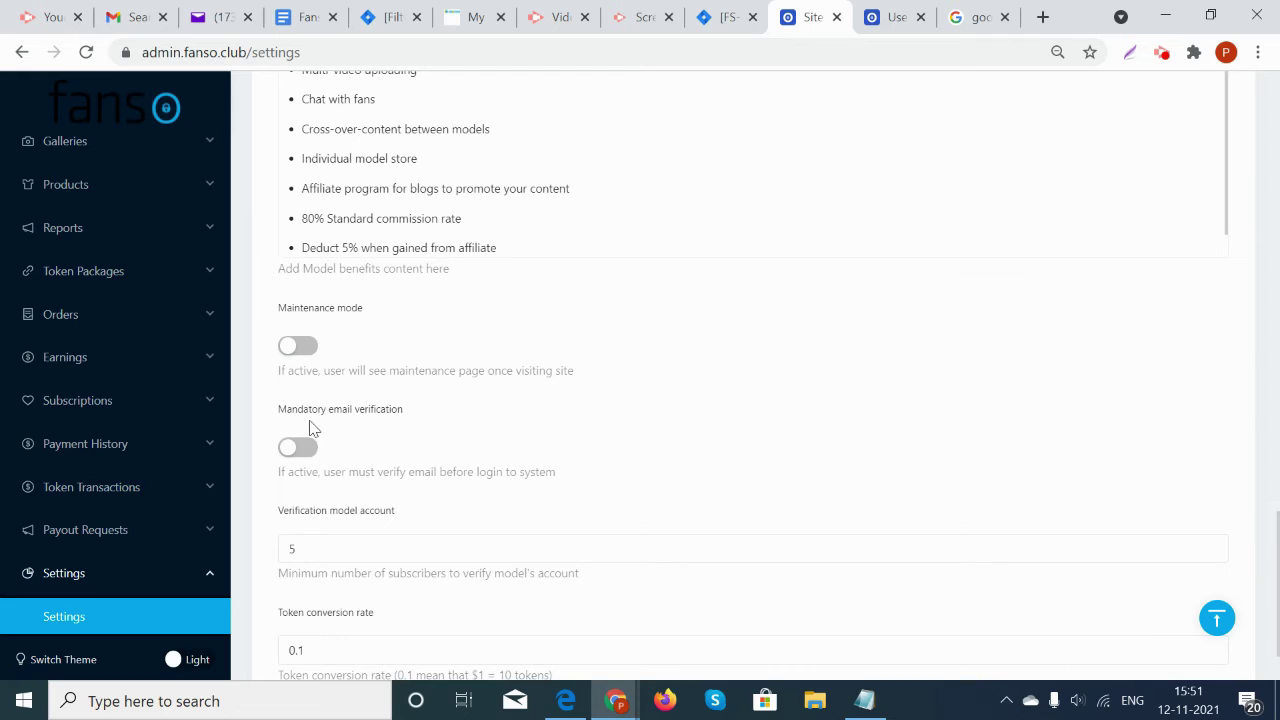
left_click(302, 448)
left_click(293, 448)
Set the minimum number of subscribers for verifying a model account to 8
scroll(350, 456, "down", 1)
left_click(342, 458)
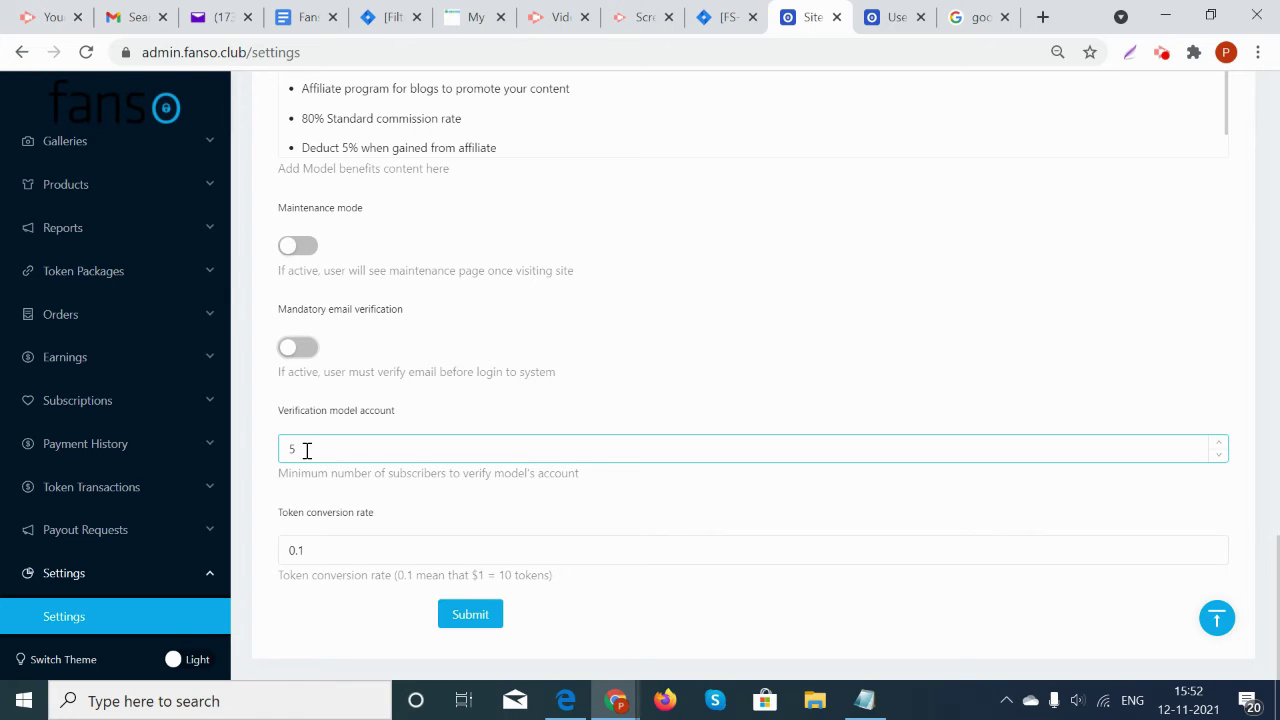
left_click(307, 450)
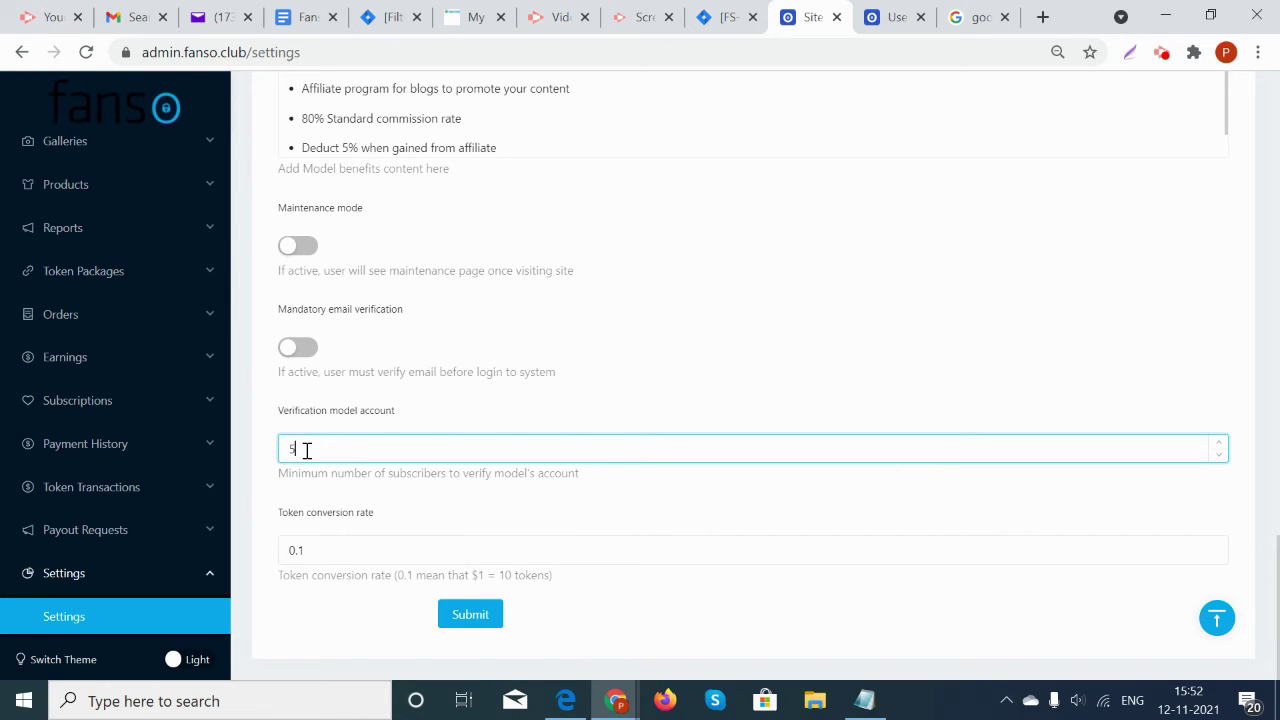
type("8")
Set the token conversion rate to 0.2
left_click(332, 560)
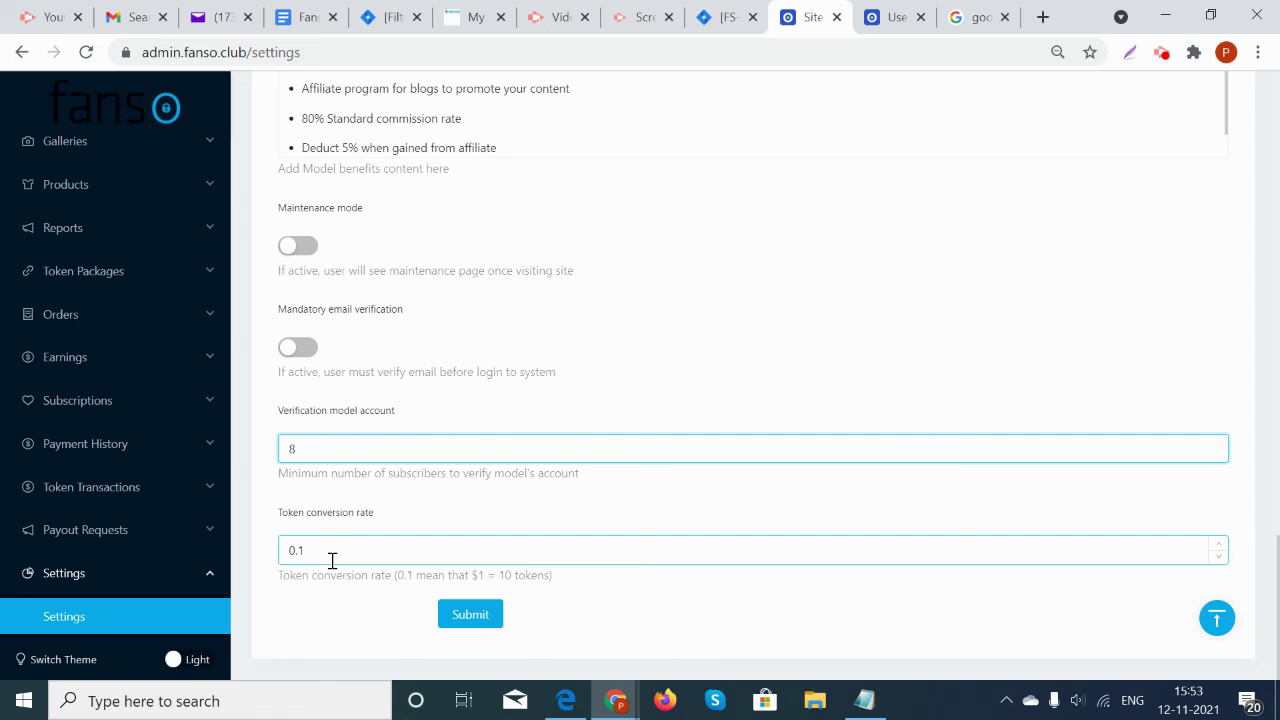
left_click(332, 560)
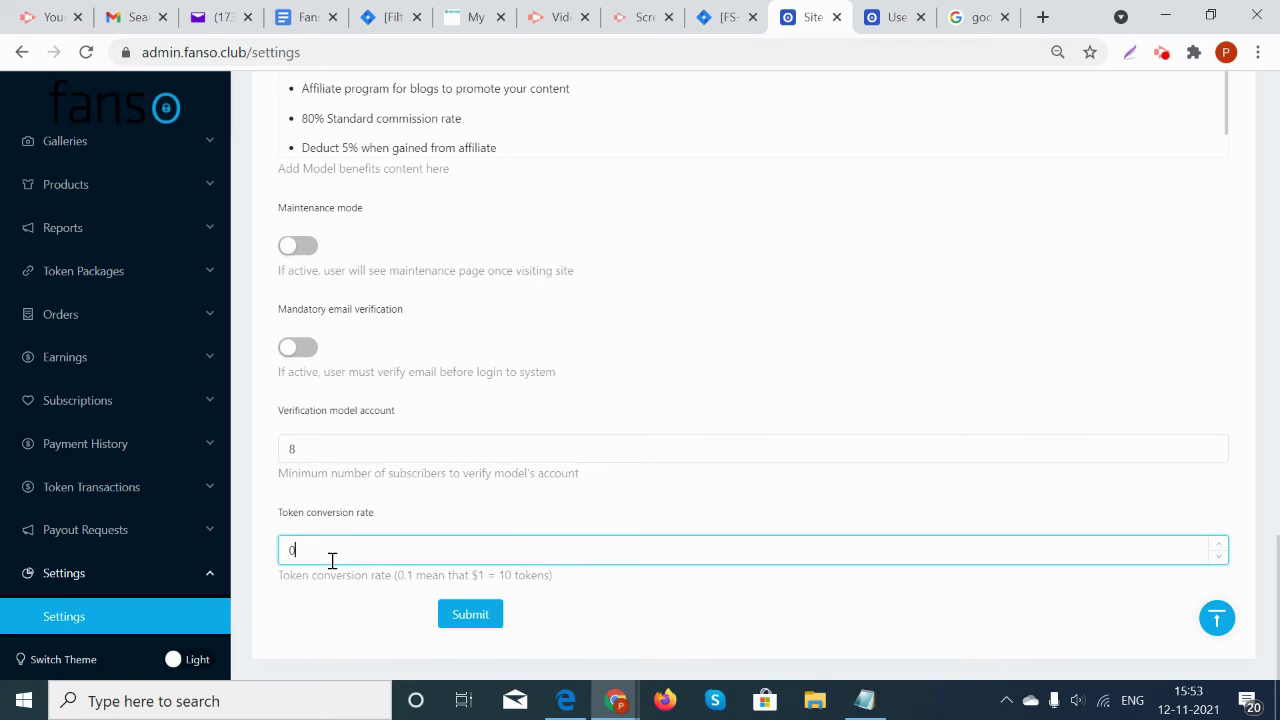
type(".1")
key("BackSpace")
key("BackSpace")
key("BackSpace")
type("0.2")
left_click(349, 606)
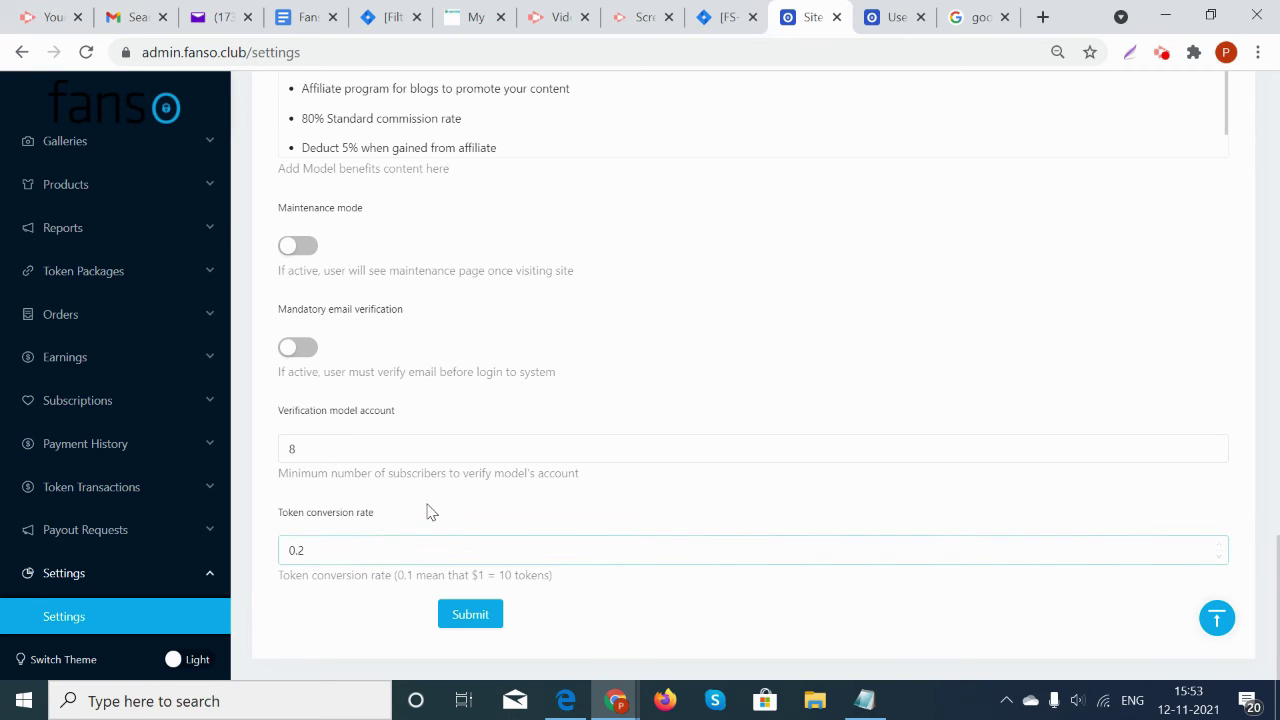
Review the Email, SMTP and SEO settings, including the meta fields and custom script fields
scroll(489, 420, "up", 10)
scroll(487, 420, "up", 15)
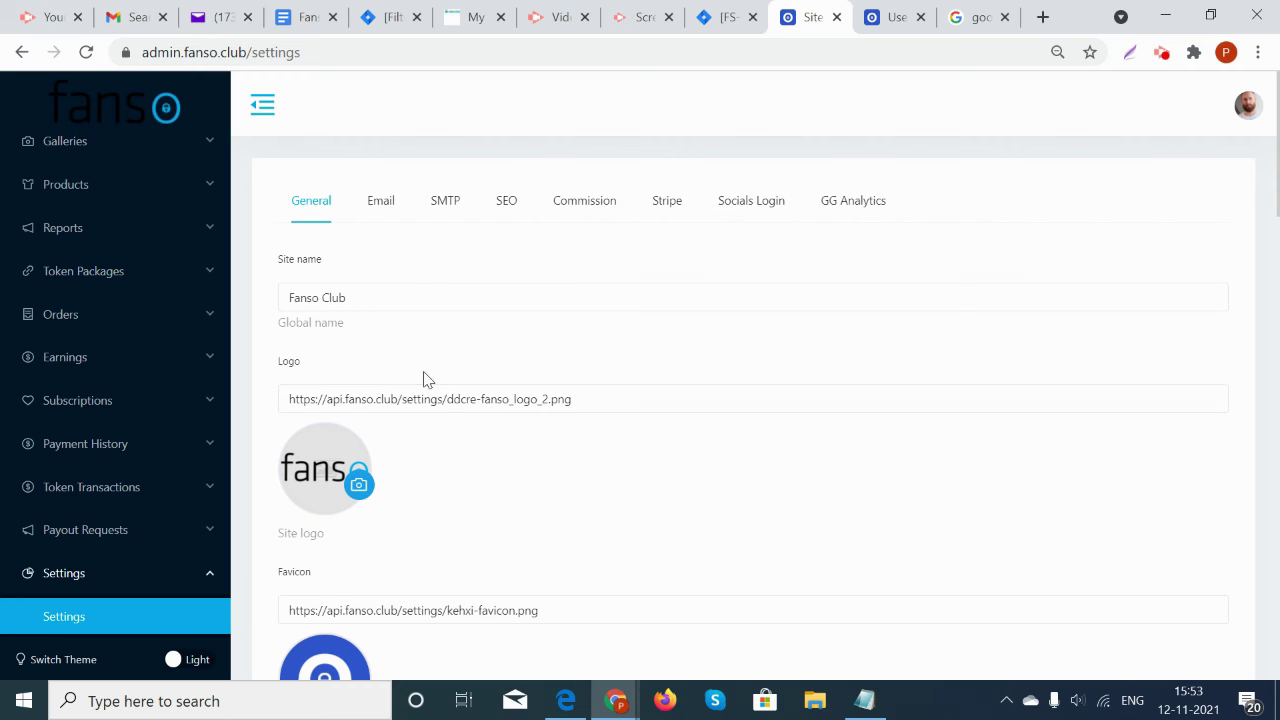
left_click(390, 203)
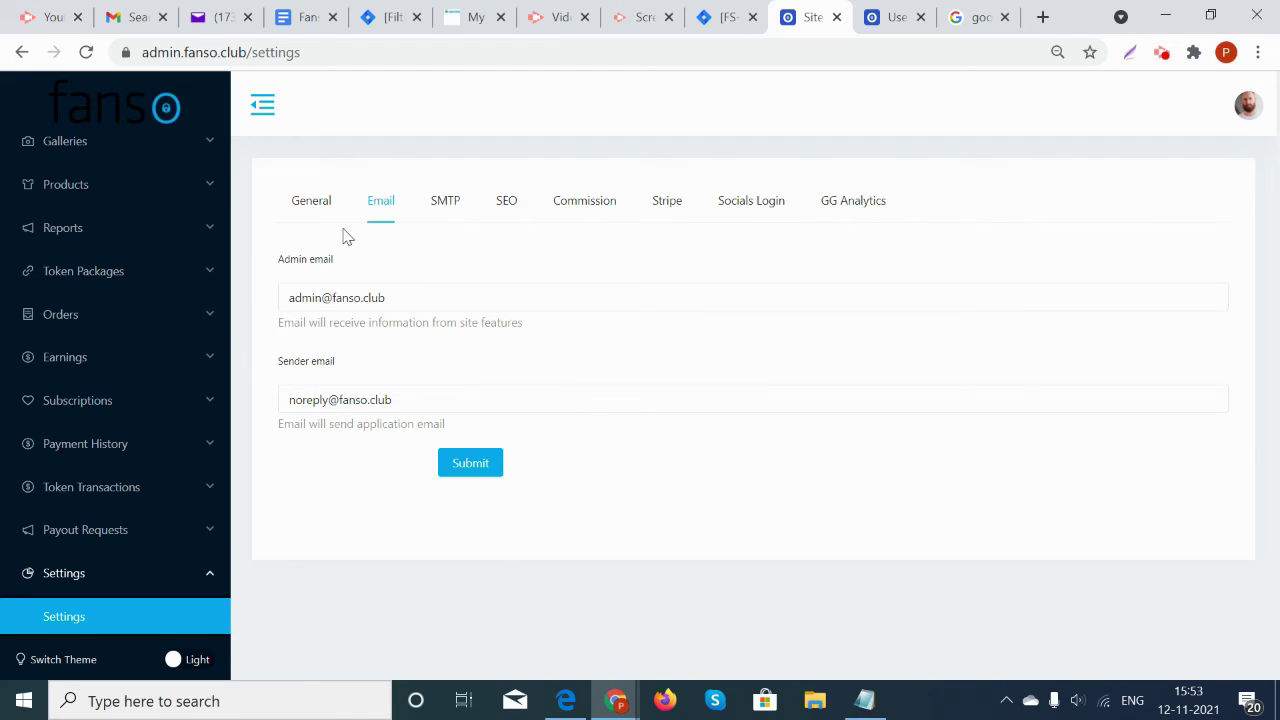
left_click(455, 203)
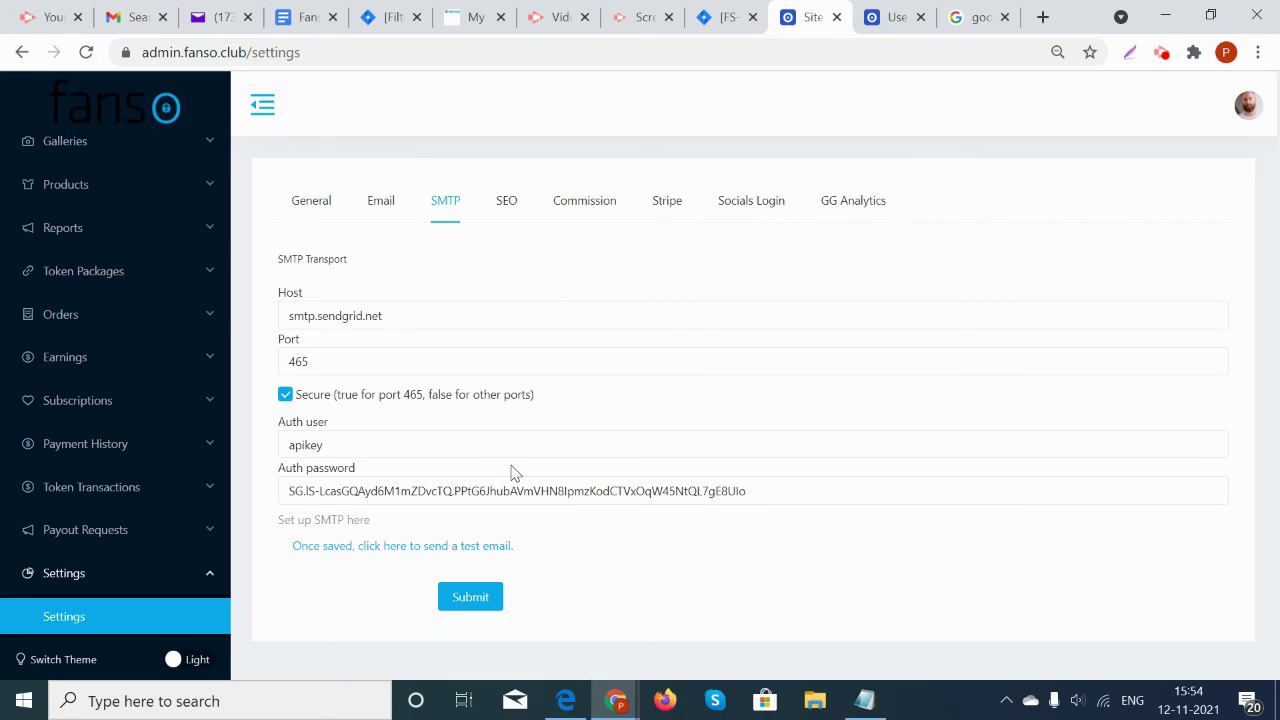
left_click(505, 203)
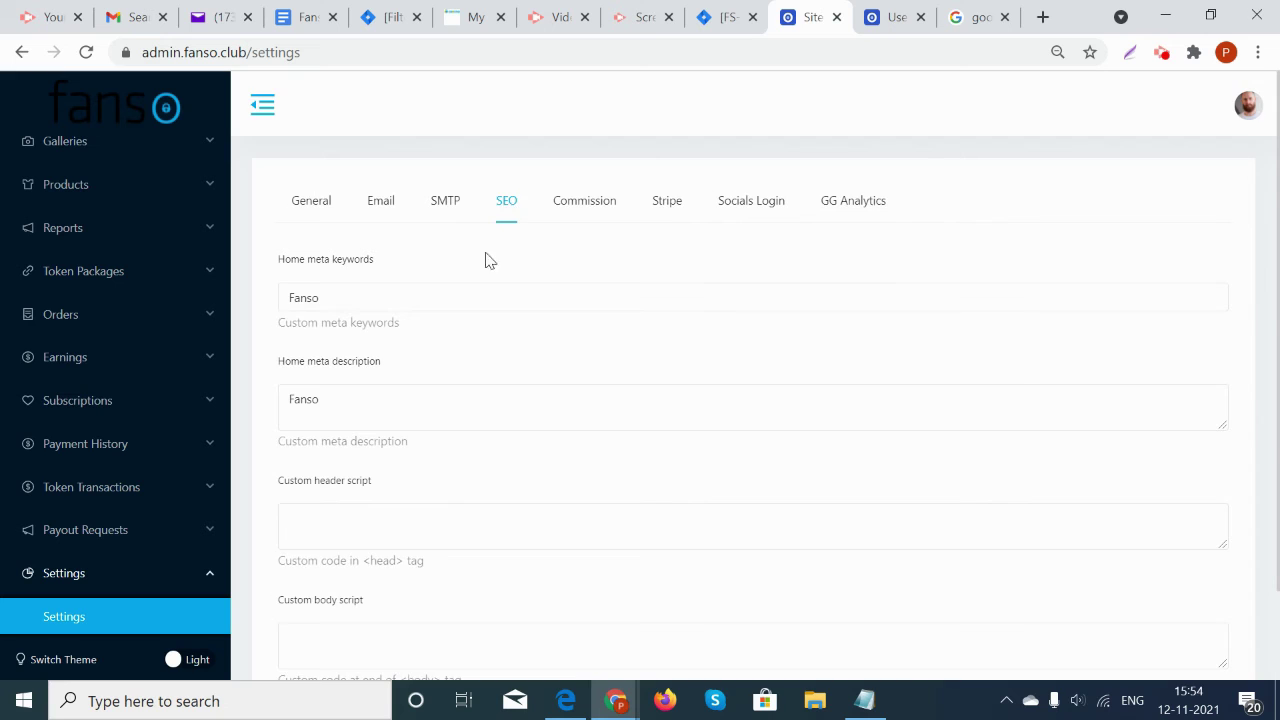
scroll(480, 366, "down", 2)
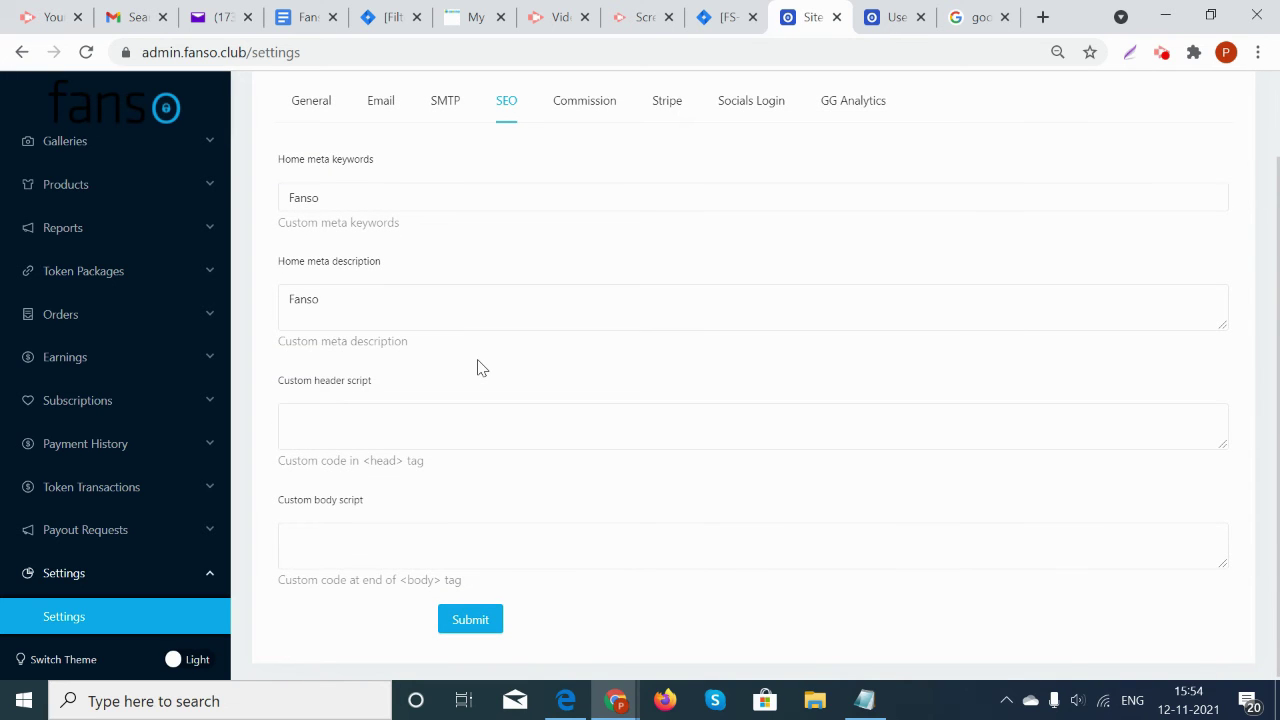
scroll(523, 509, "up", 2)
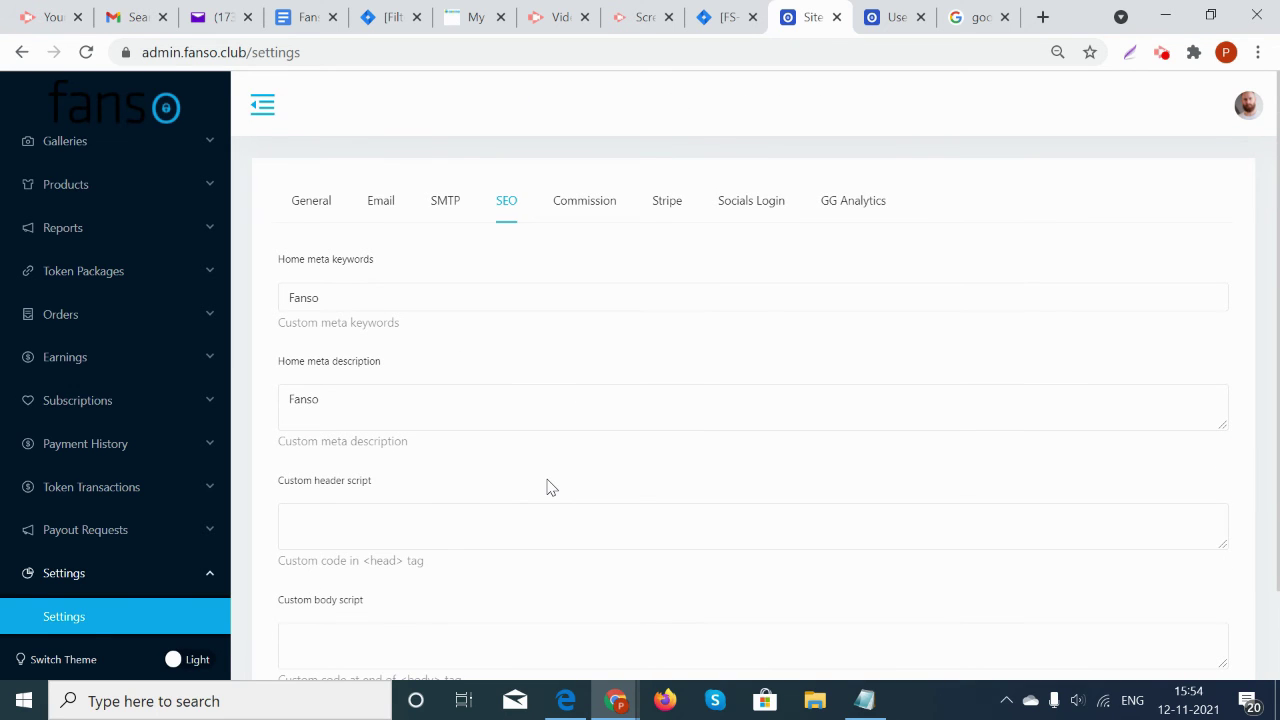
Examine the Commission settings, from monthly and yearly subscription rates down to the tip and streaming rates
left_click(592, 203)
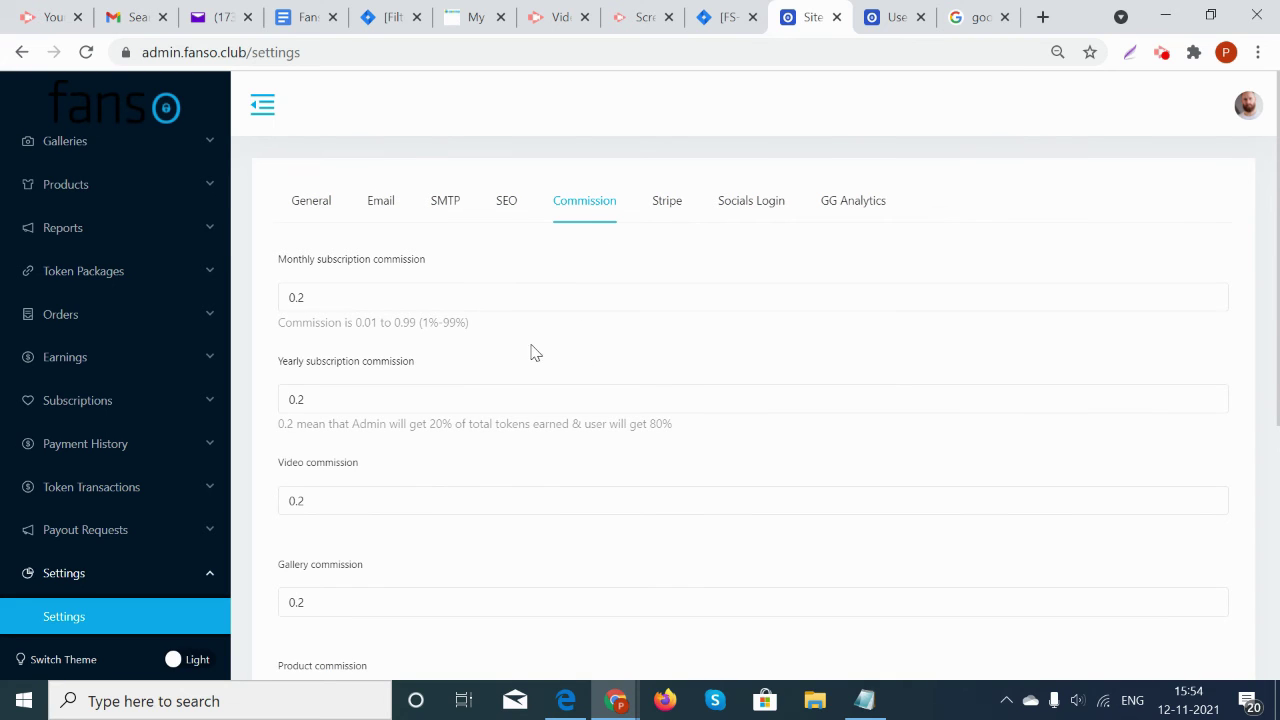
left_click(372, 289)
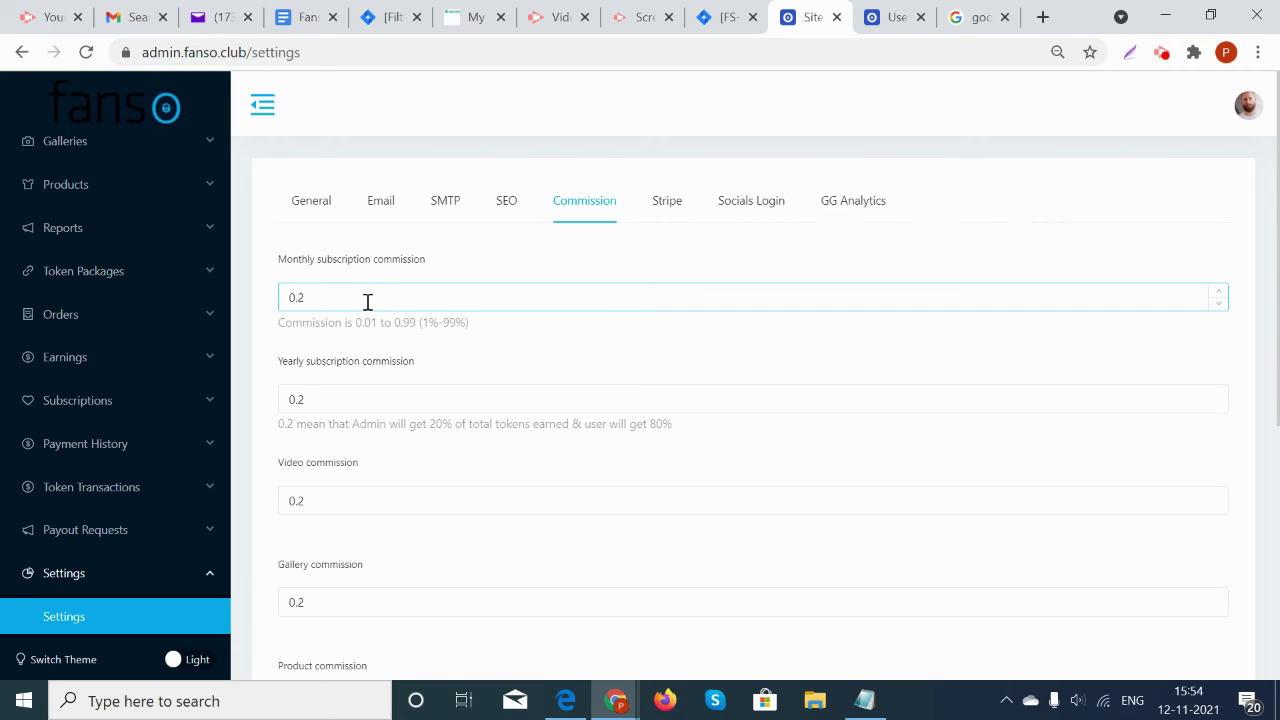
left_click(424, 402)
left_click(402, 297)
left_click(354, 400)
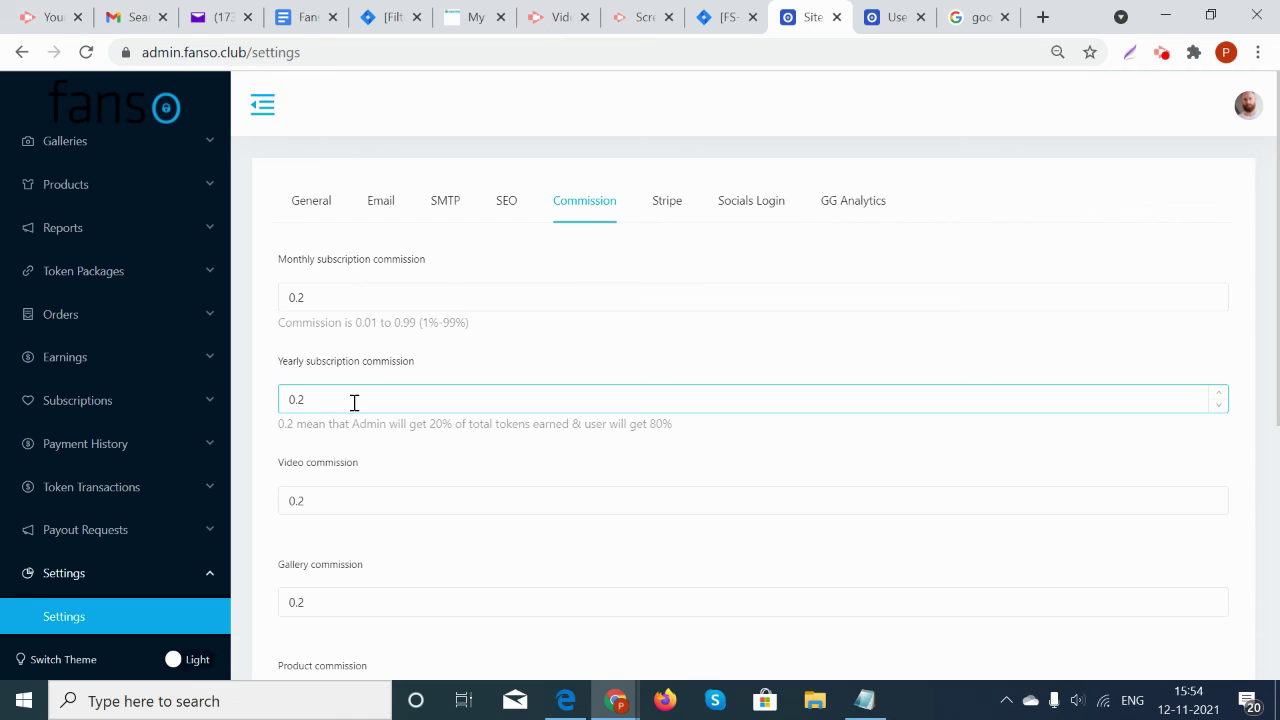
scroll(349, 464, "down", 3)
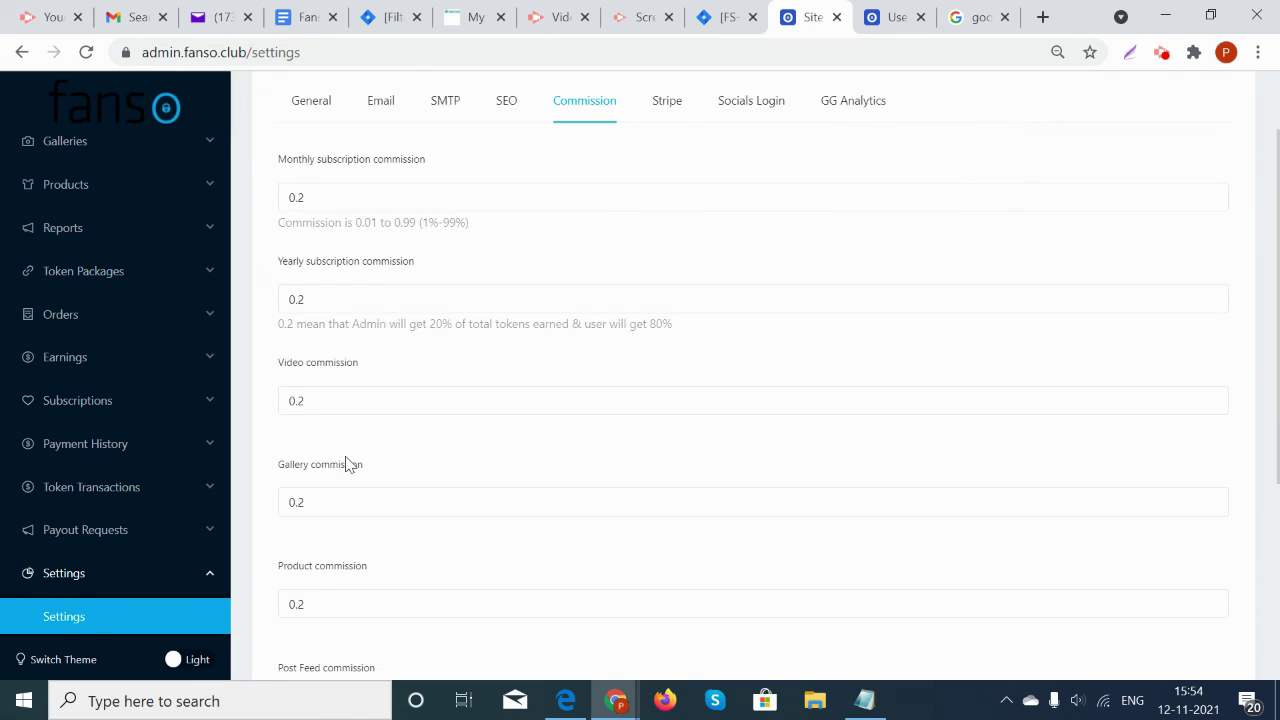
scroll(345, 400, "down", 1)
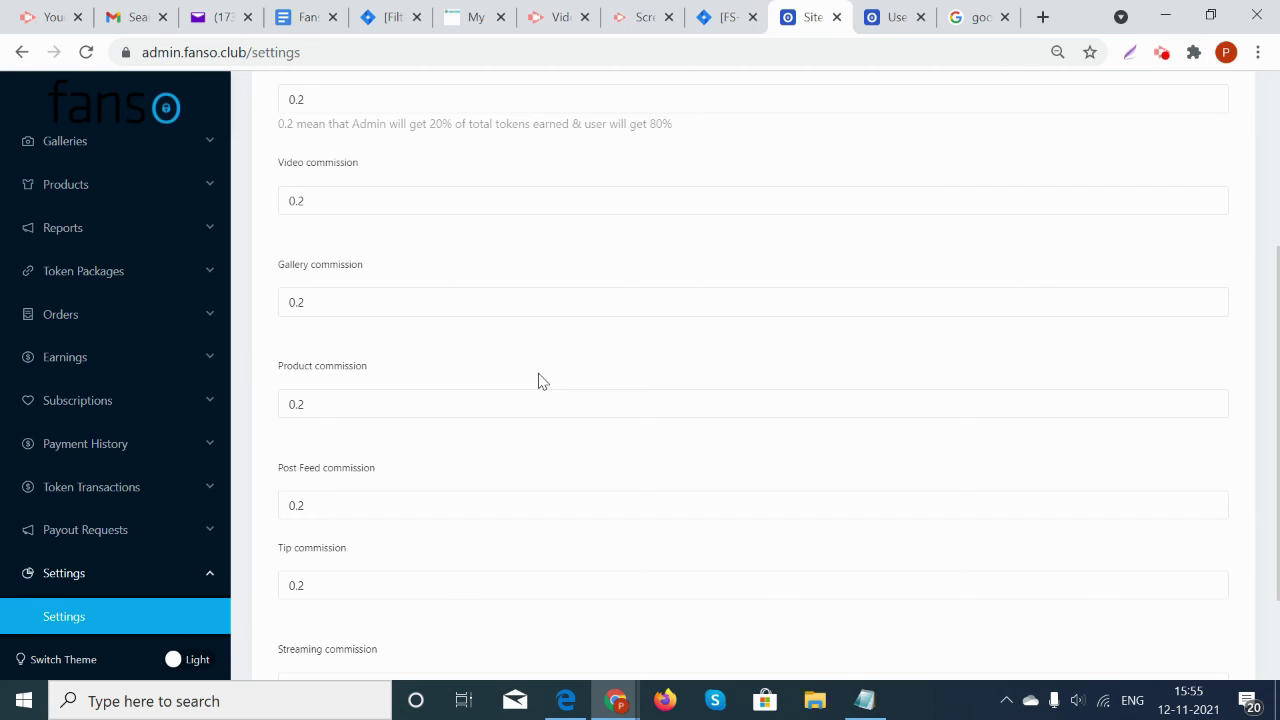
scroll(540, 380, "down", 2)
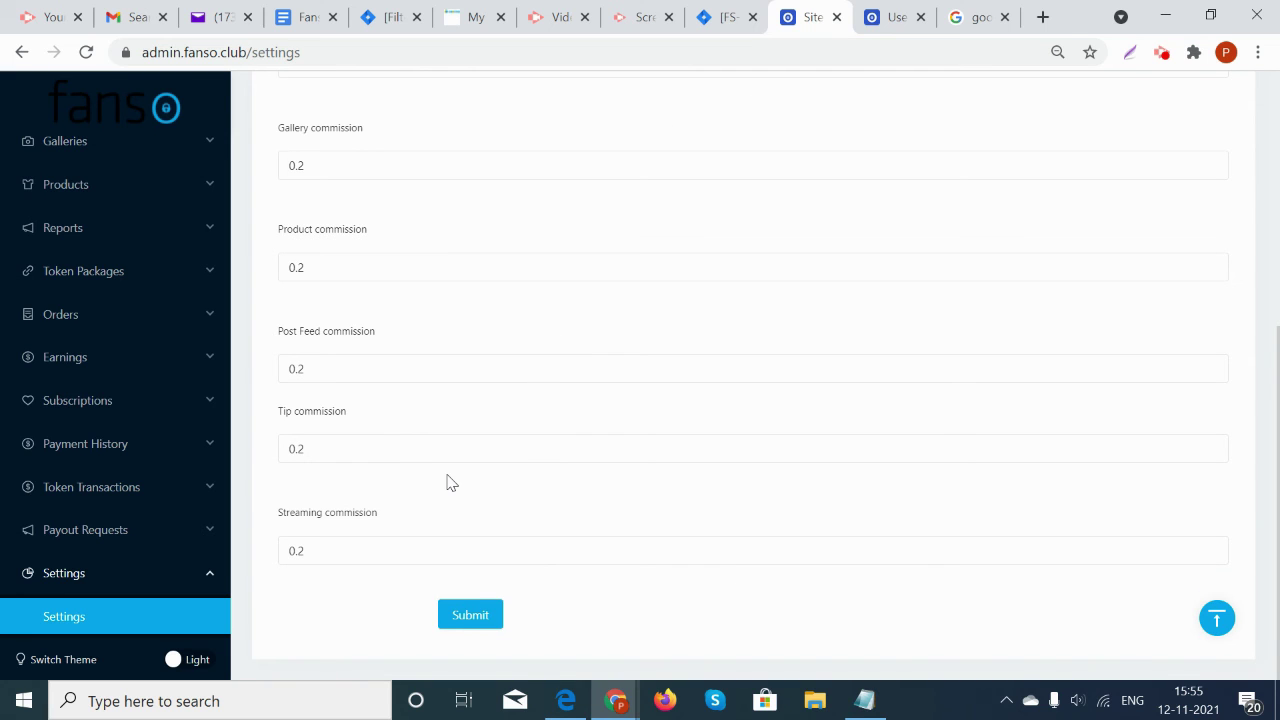
scroll(449, 480, "up", 1)
scroll(440, 420, "up", 3)
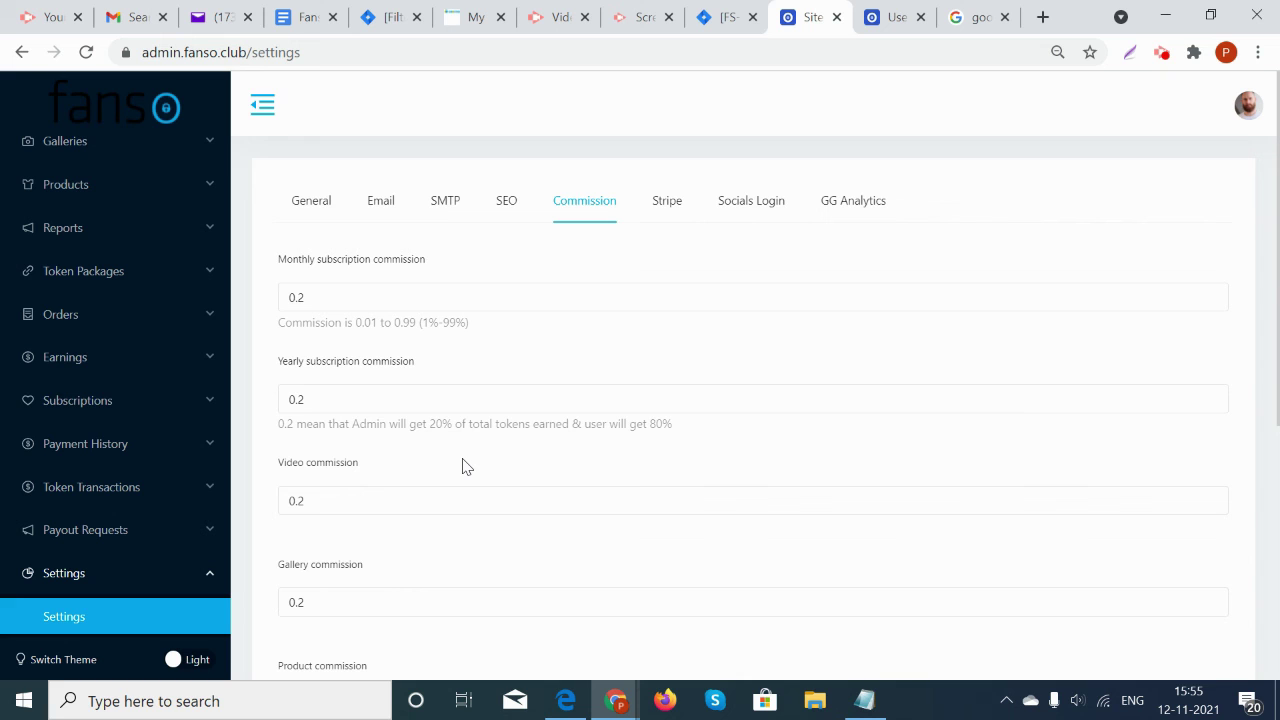
Review the Stripe, Socials Login and Google Analytics settings
left_click(672, 205)
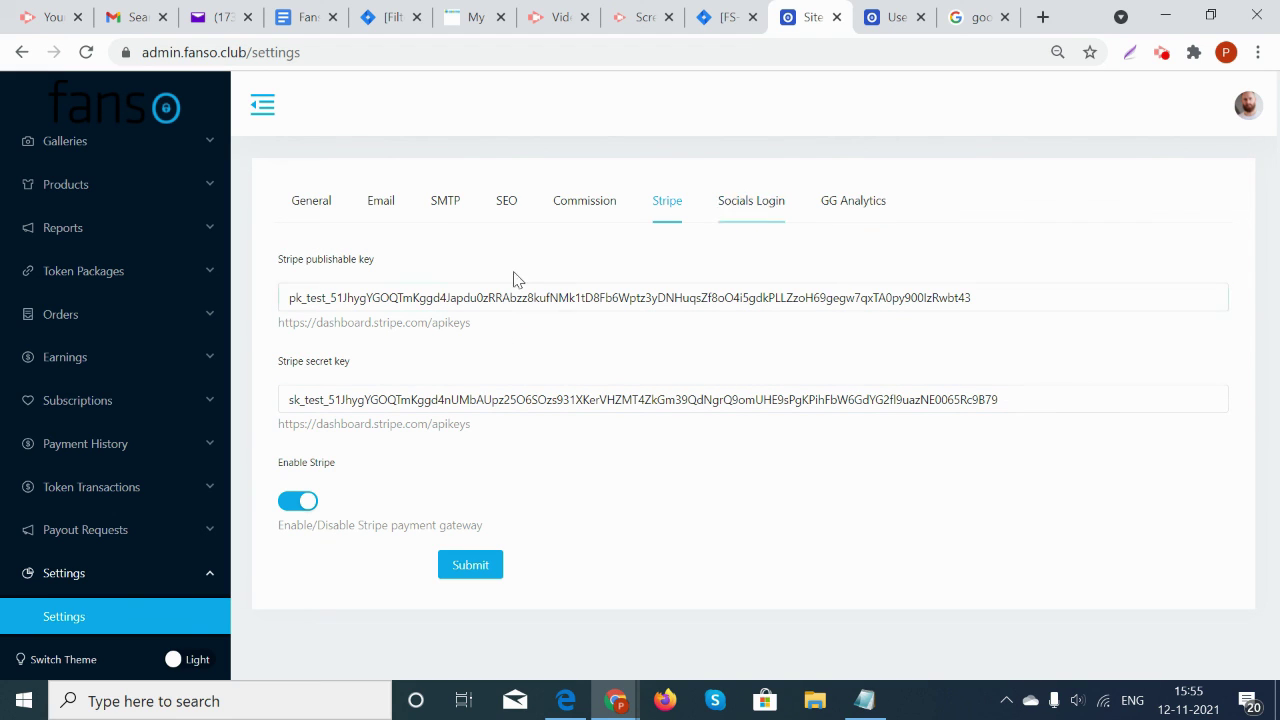
left_click(766, 210)
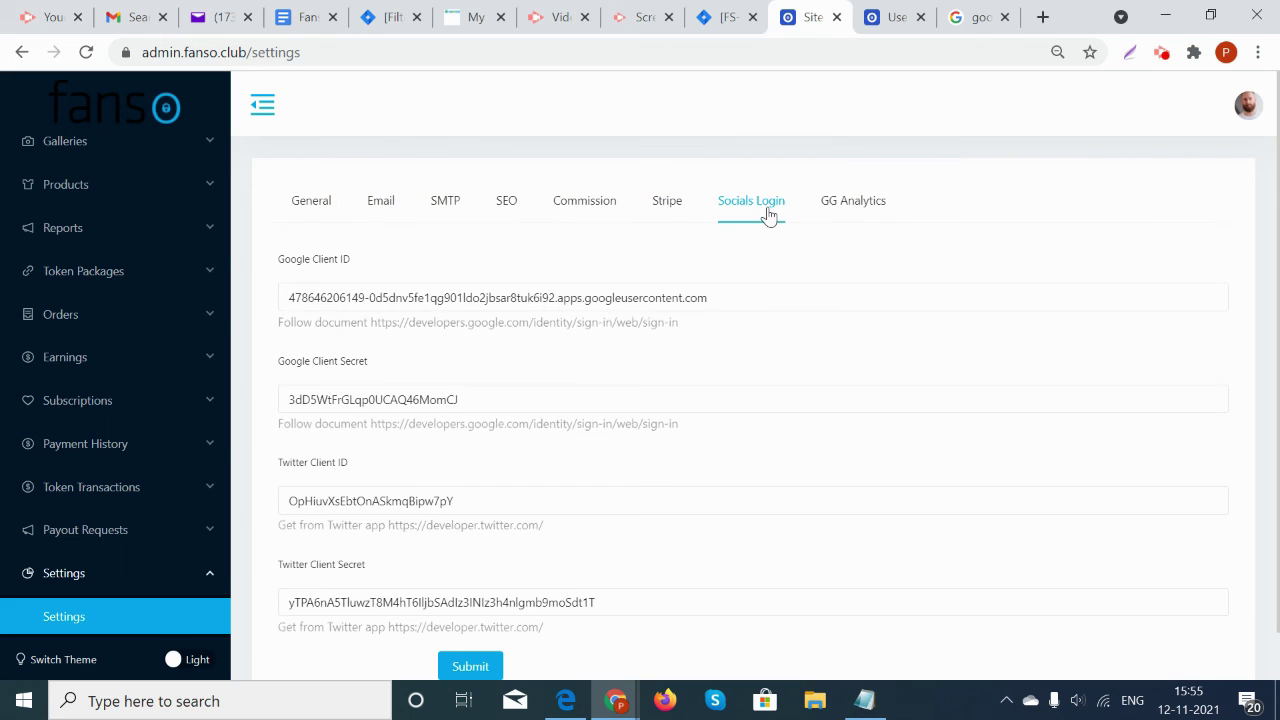
scroll(757, 345, "down", 1)
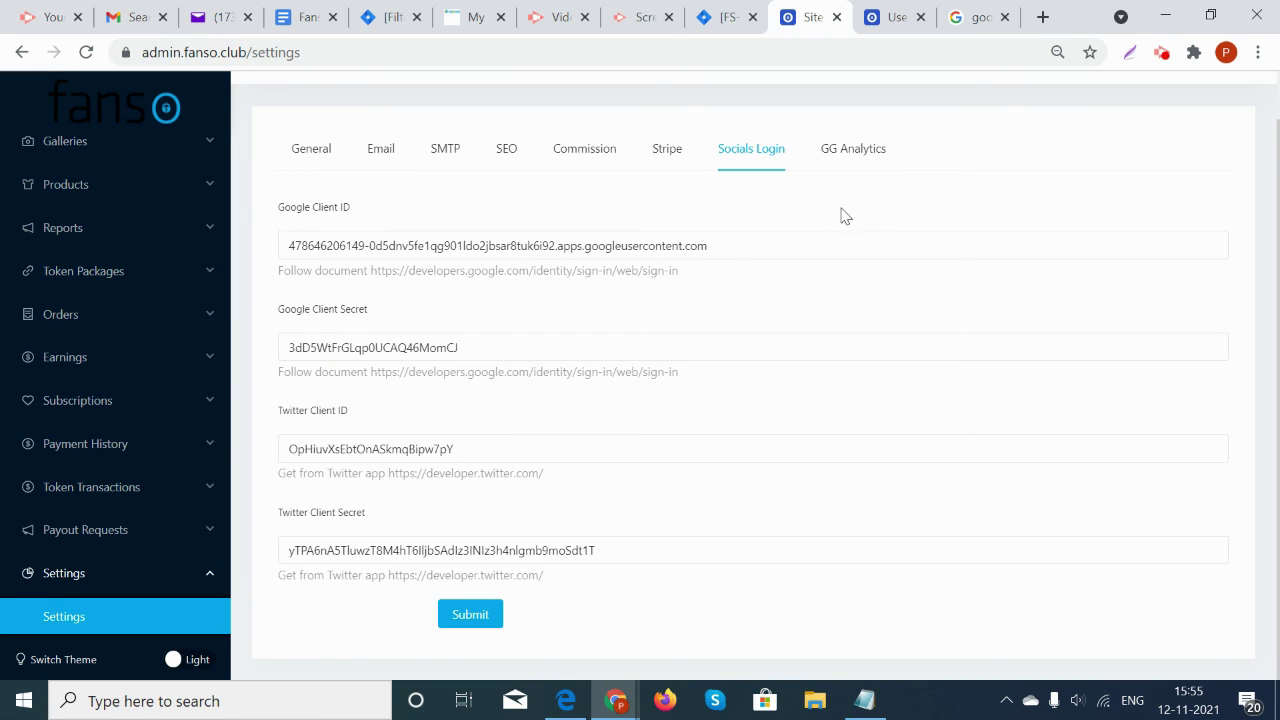
left_click(862, 152)
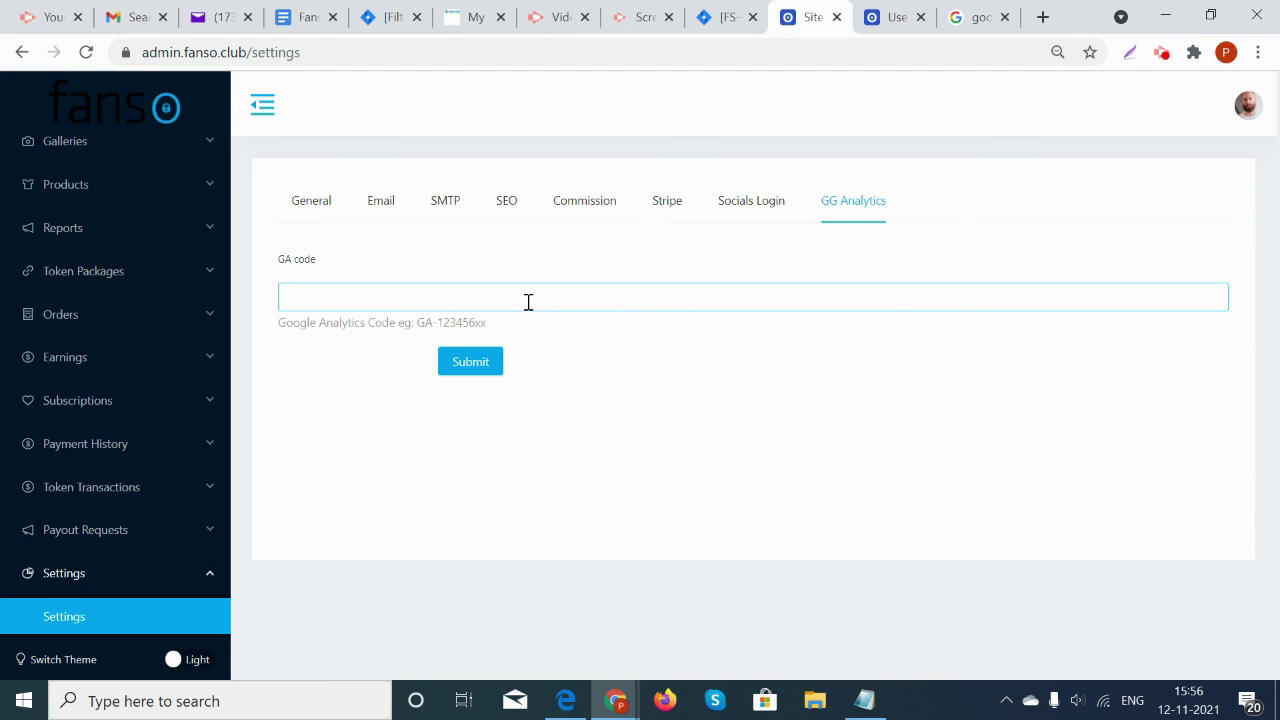
left_click(1162, 56)
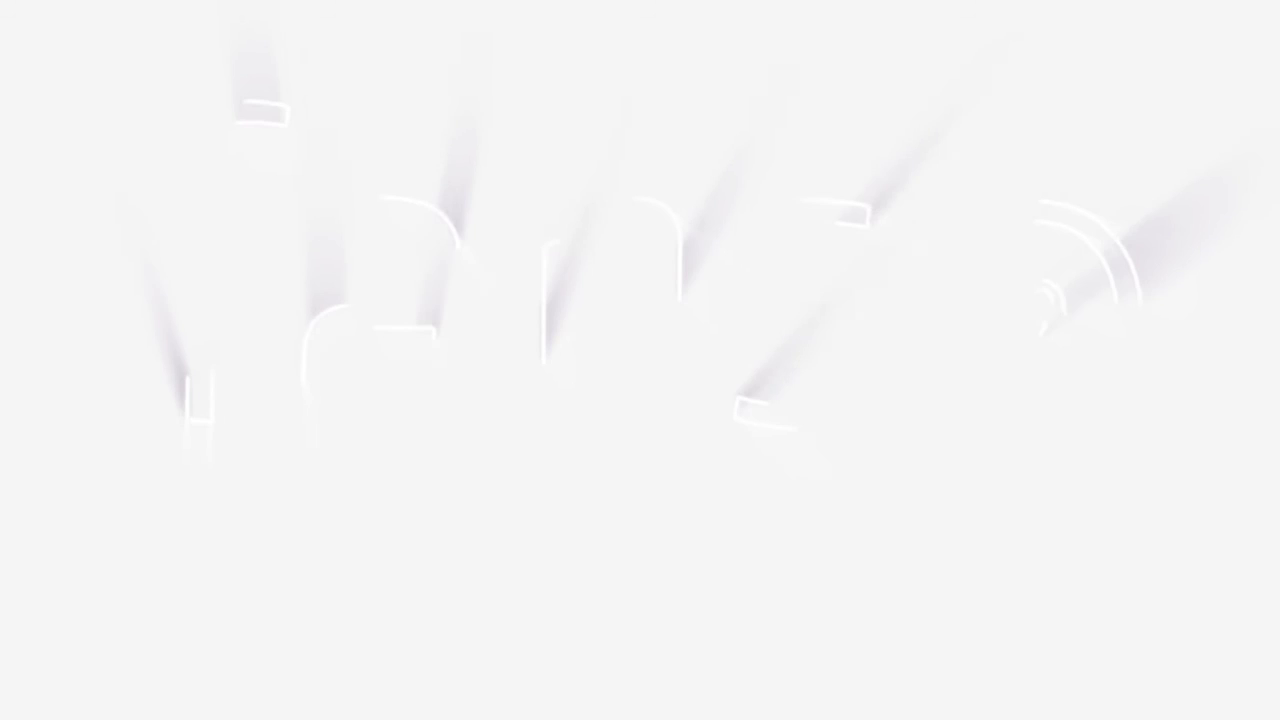